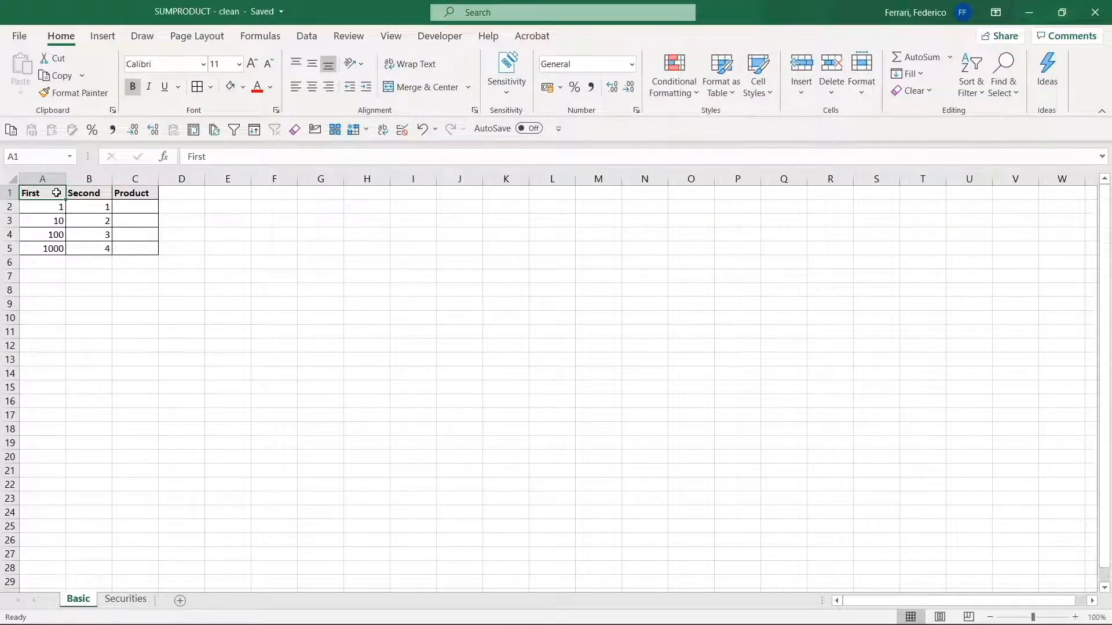
Step: Examine the number pairs in the First and Second columns, row by row
key("Down")
key("Down")
key("Down")
key("Down")
key("Up")
key("Up")
key("Up")
key("Right")
key("Down")
key("Down")
key("Down")
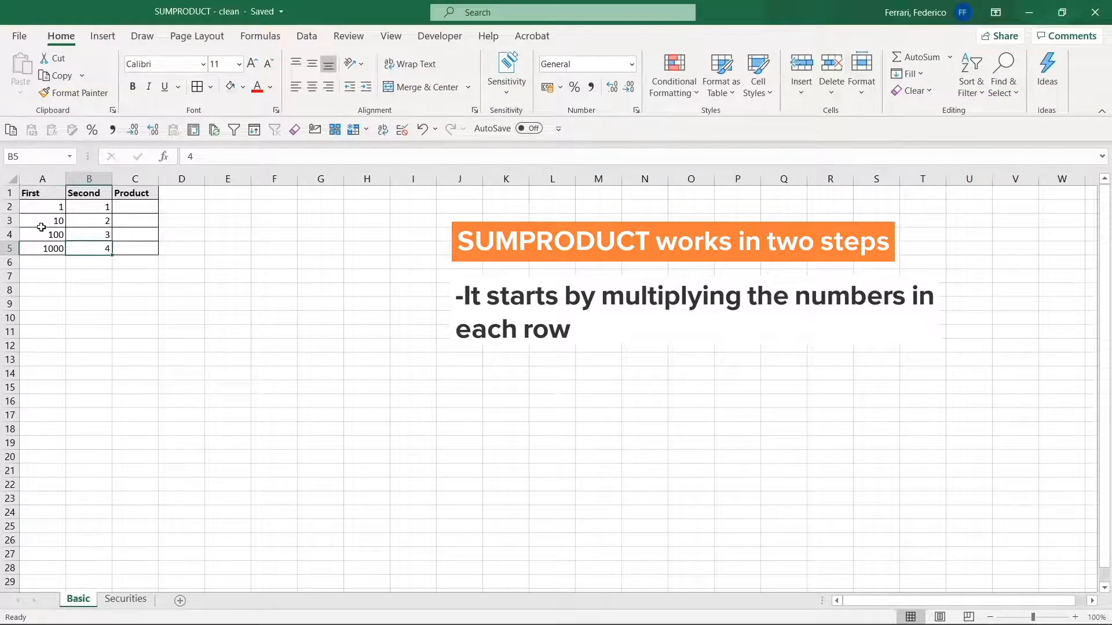
left_click(44, 204)
left_click(85, 203)
left_click(63, 222)
left_click(88, 221)
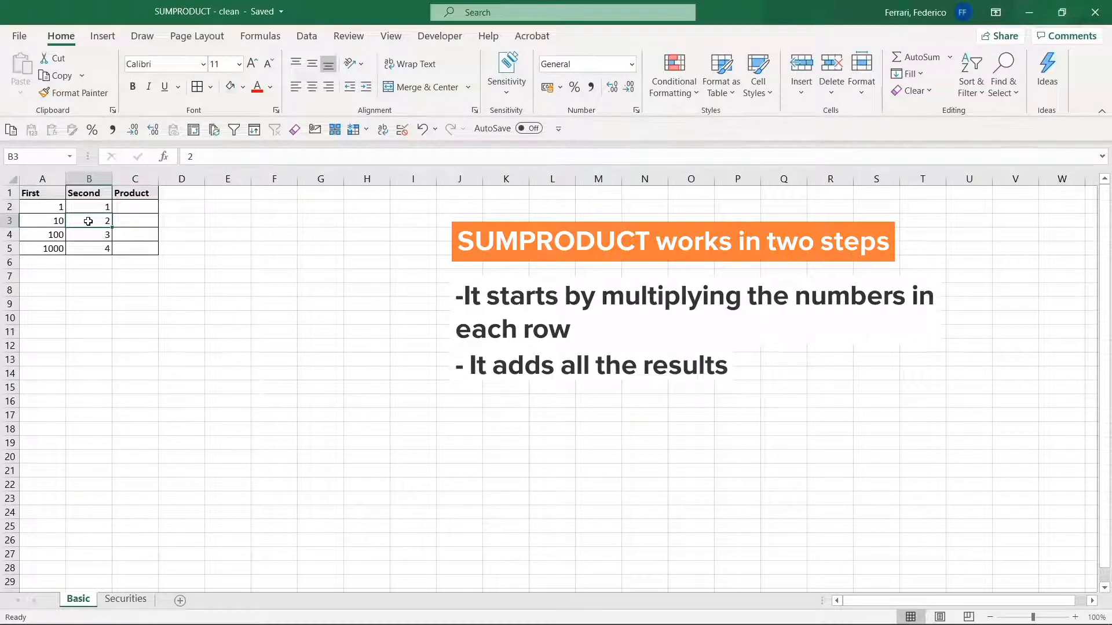
Step: Enter =A2*B2 in the first cell of the Product column and fill the formula through C5
key("Up")
key("Up")
key("Right")
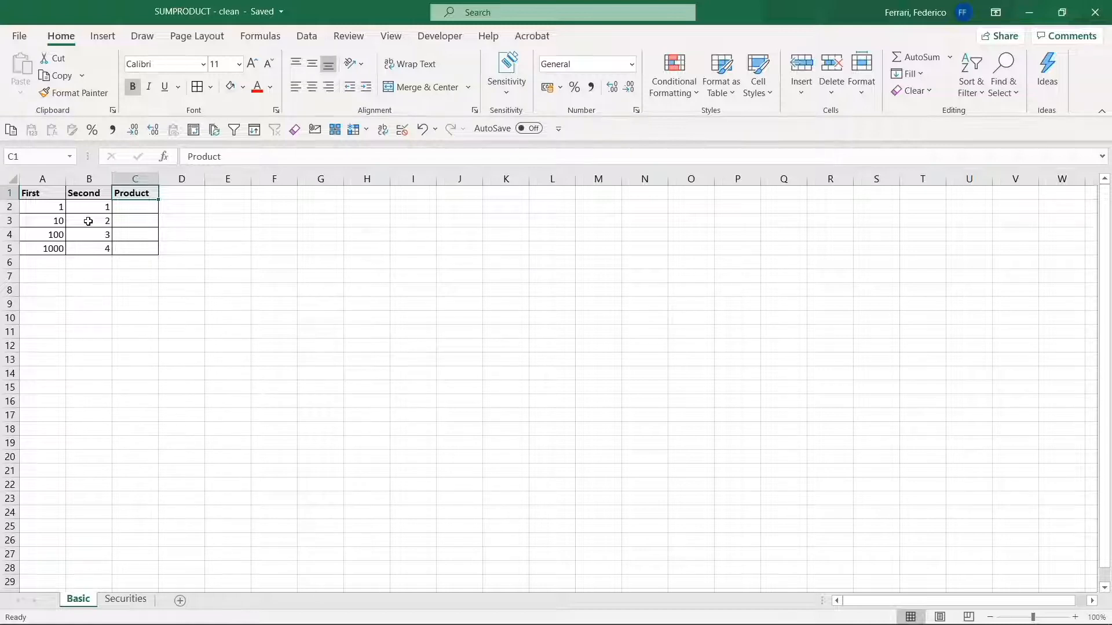
key("Down")
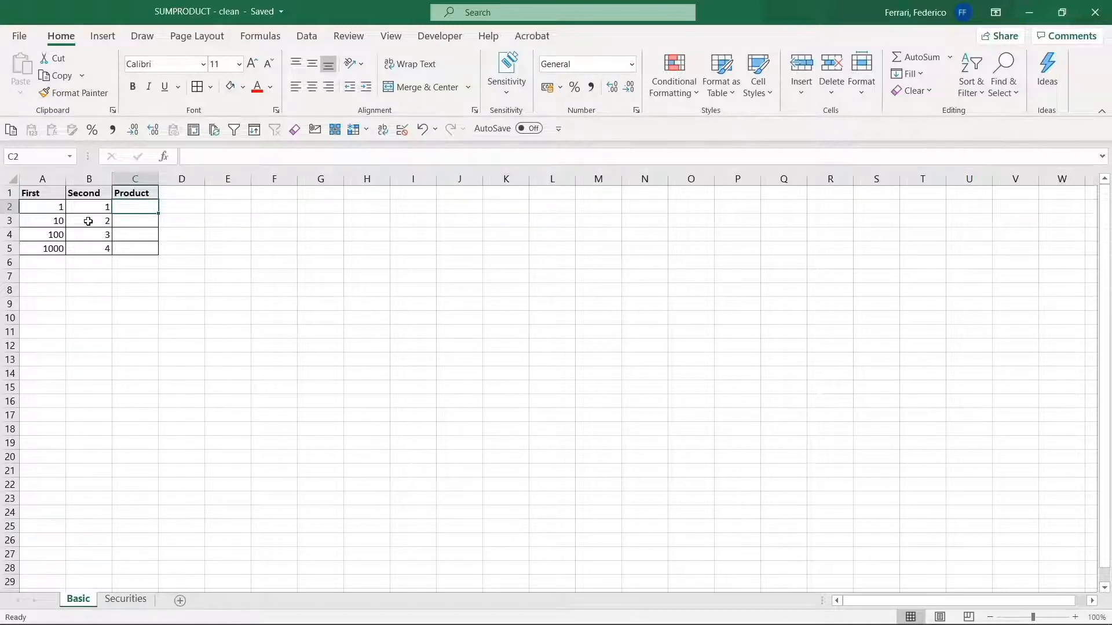
type("=")
key("Left")
key("Left")
type("*")
key("Left")
key("ctrl+Return")
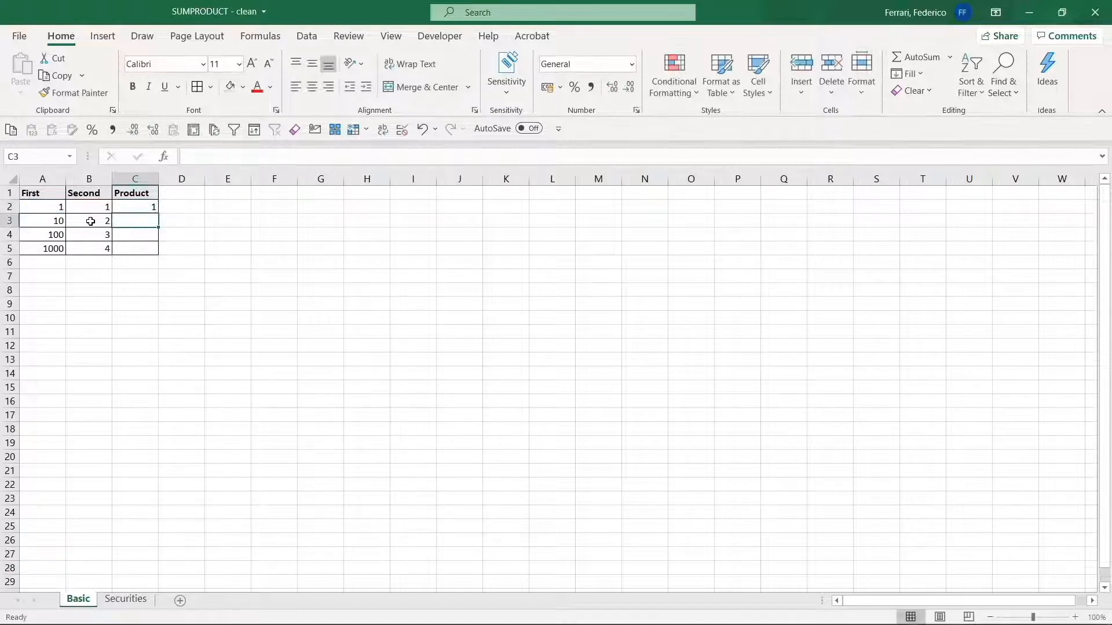
left_click_drag(158, 214, 164, 250)
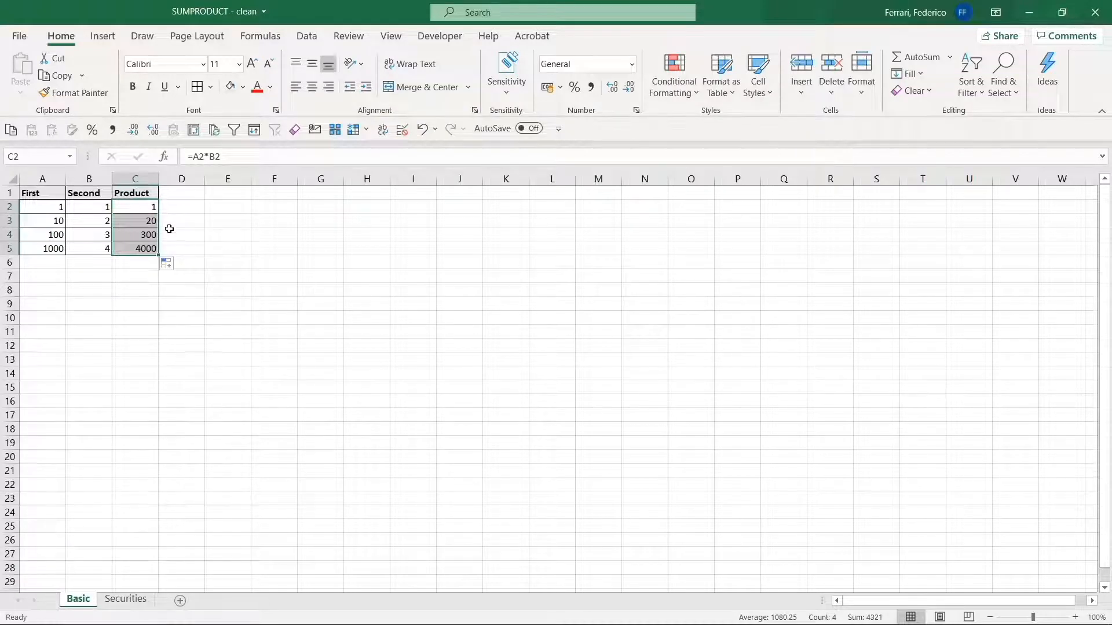
Step: Total the Product column in C6 with =SUM(C2:C5)
key("Down")
key("Down")
key("Down")
key("Down")
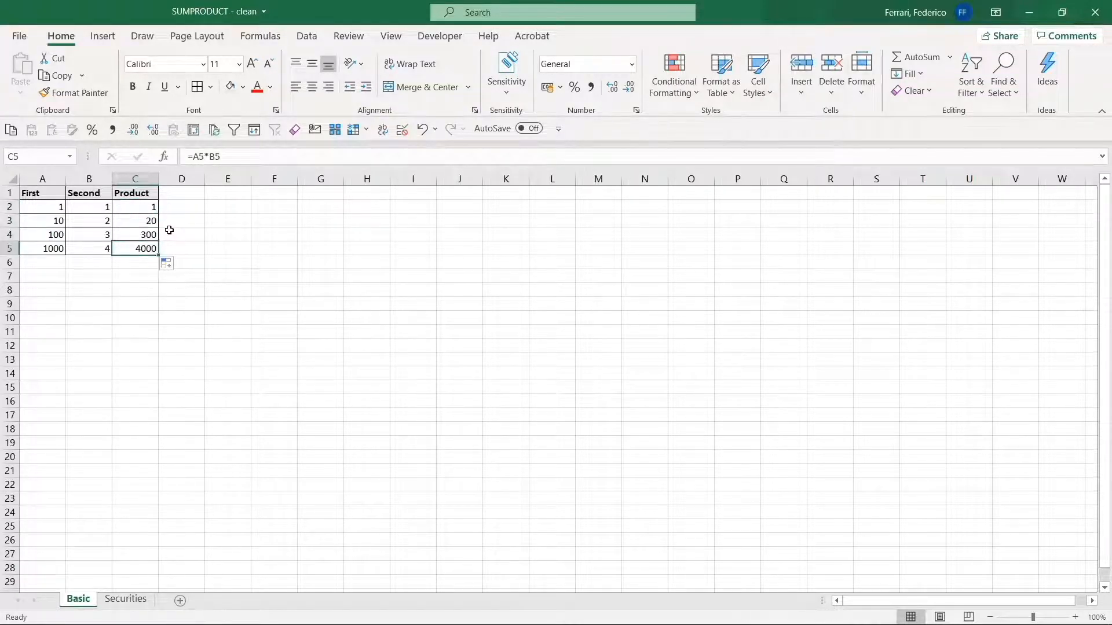
type("=sum")
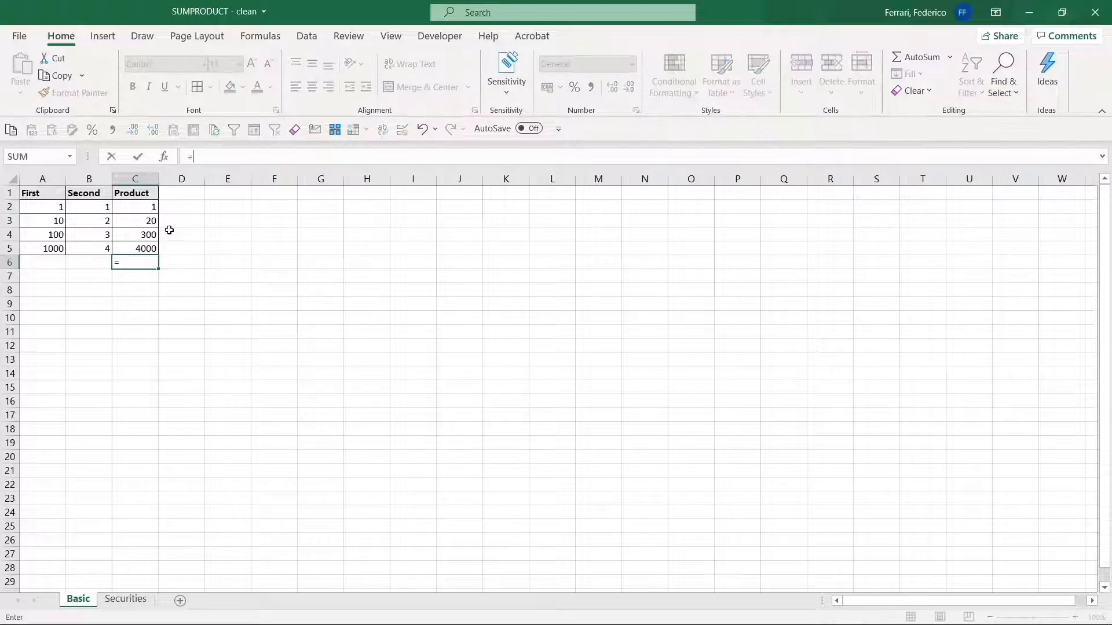
key("Tab")
key("Up")
key("shift+Up")
key("shift+Up")
key("shift+Up")
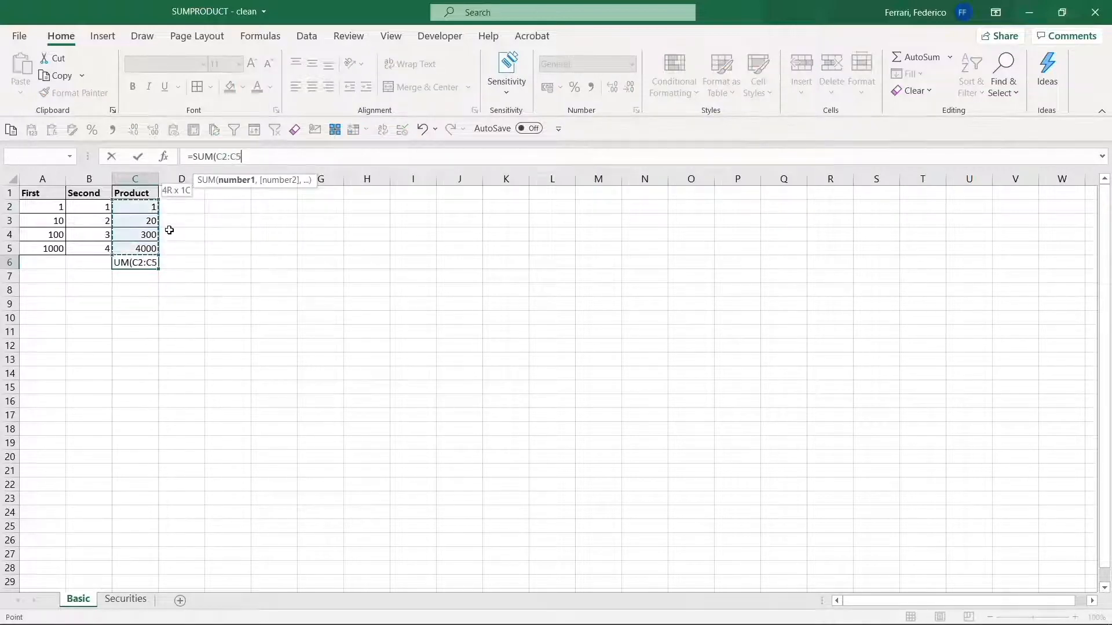
key("Return")
key("Up")
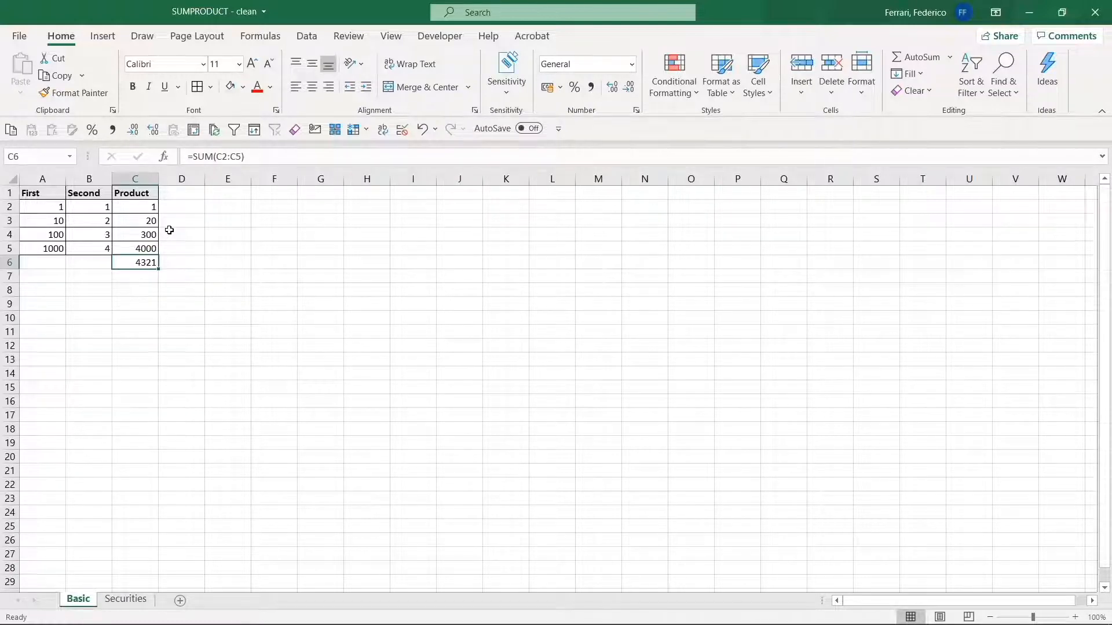
Step: Start a SUMPRODUCT formula in C7 with A2:A5 as its first array
key("Down")
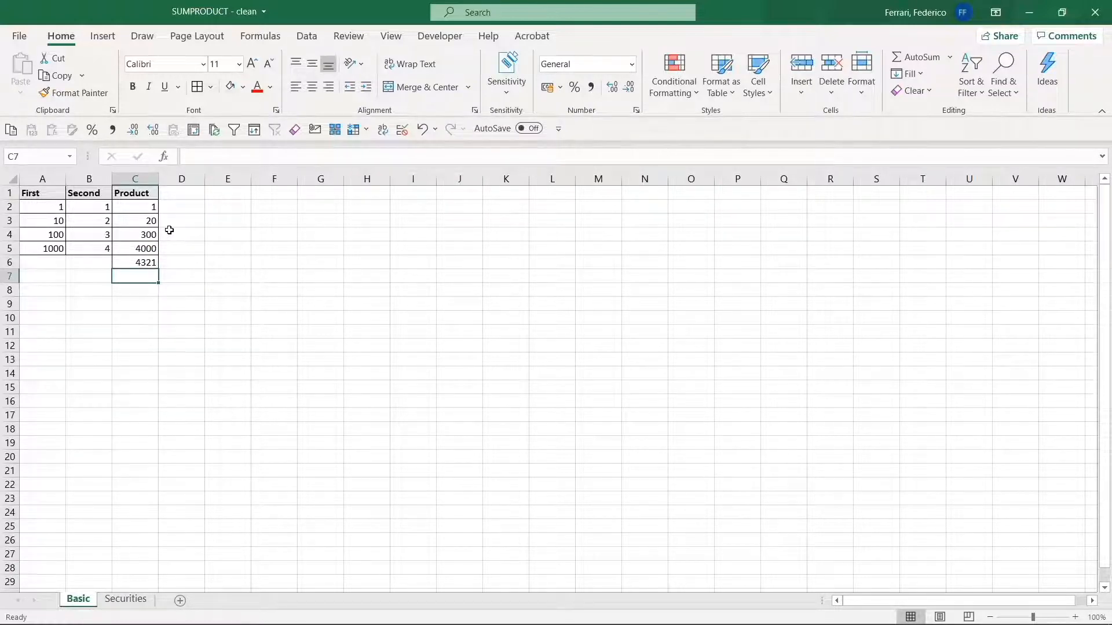
type("=")
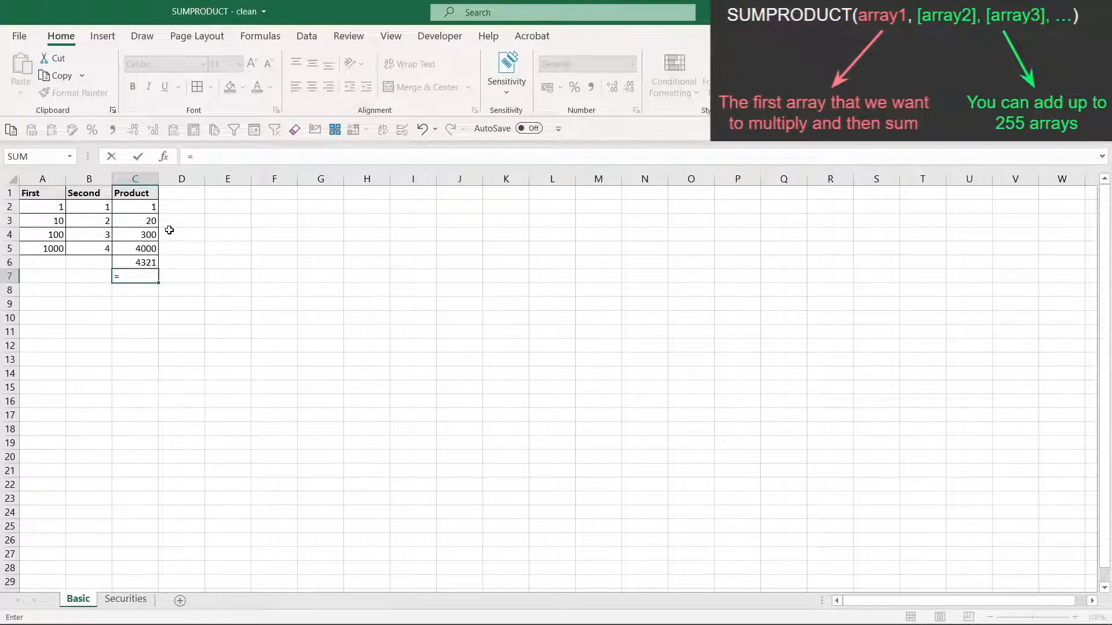
type("sump")
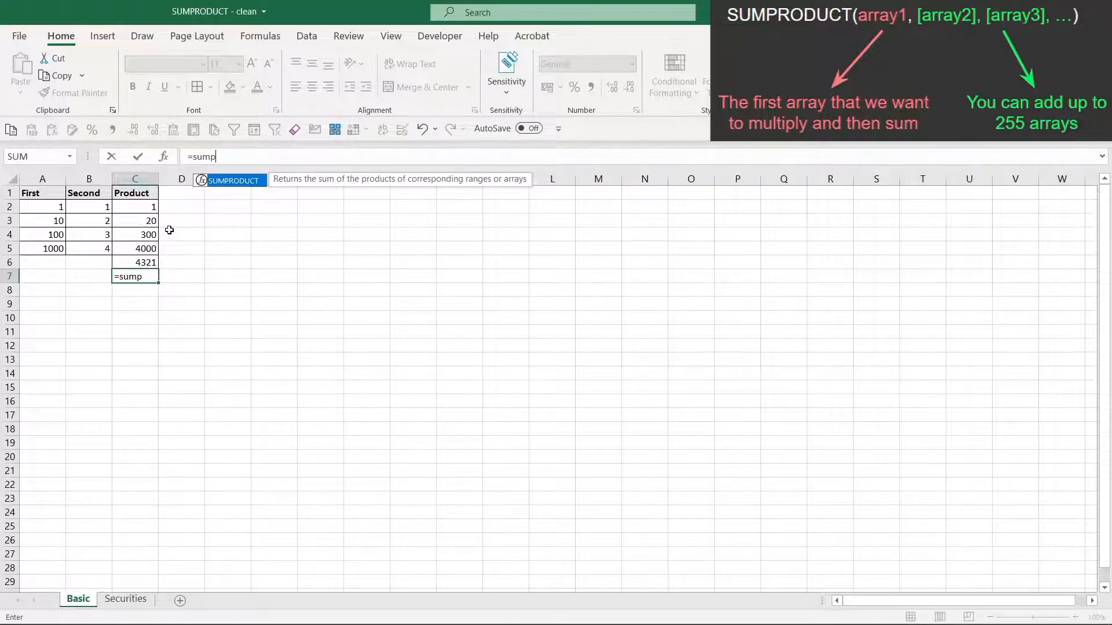
key("Tab")
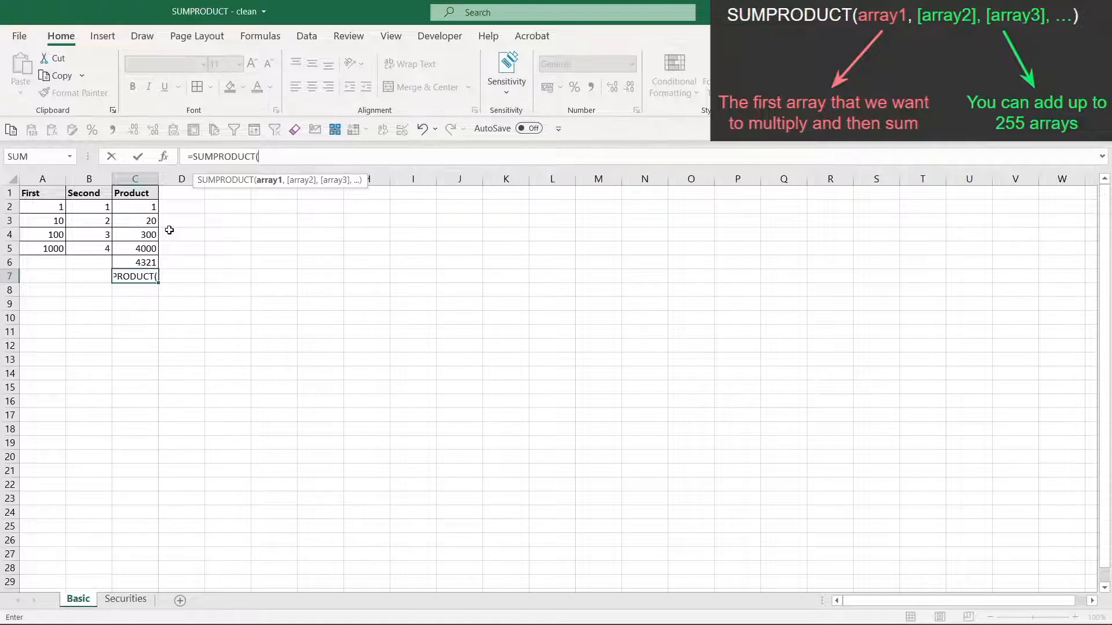
key("Up")
key("Up")
key("Up")
key("Left")
key("Left")
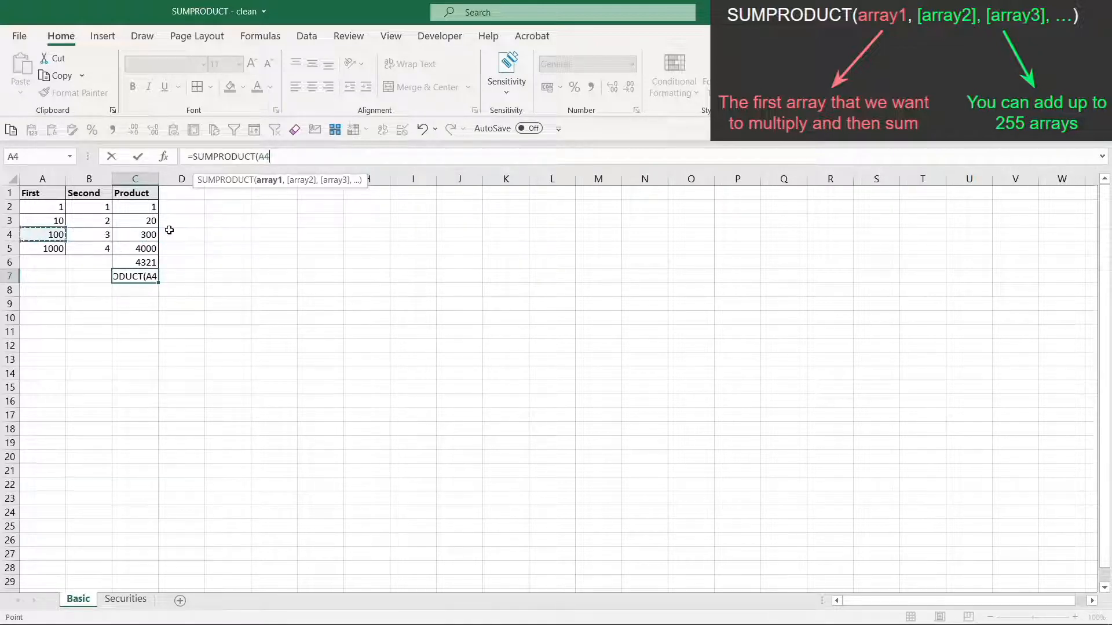
key("Up")
key("Up")
key("ctrl+shift+Down")
type(",")
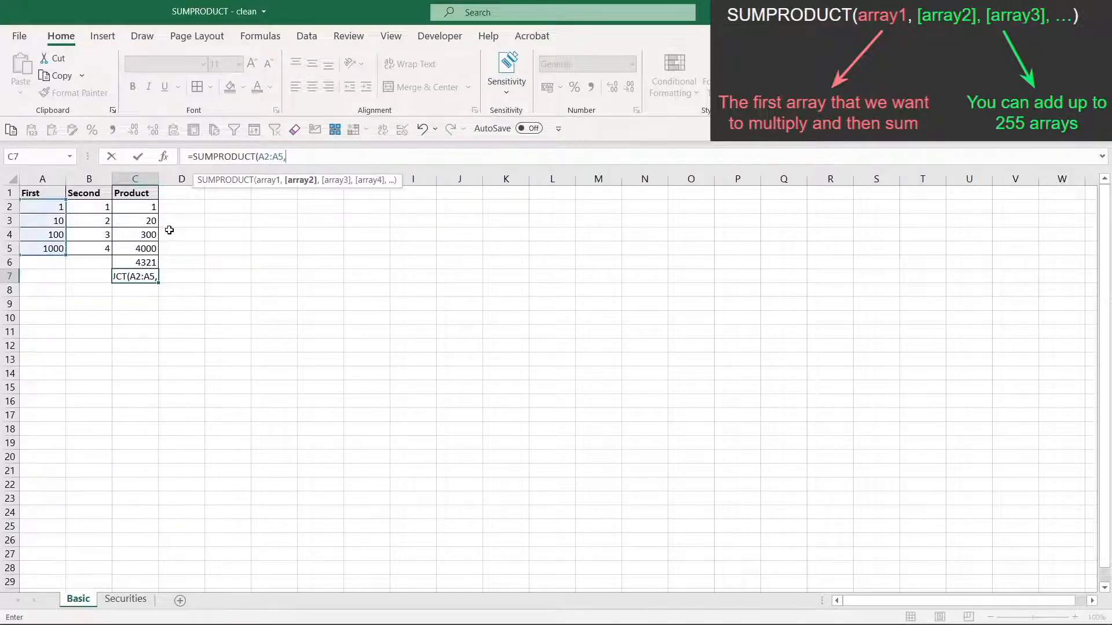
Step: Add B2:B5 as the second array and complete the SUMPRODUCT formula in C7
key("Up")
key("Up")
key("Up")
key("Up")
key("Up")
key("Left")
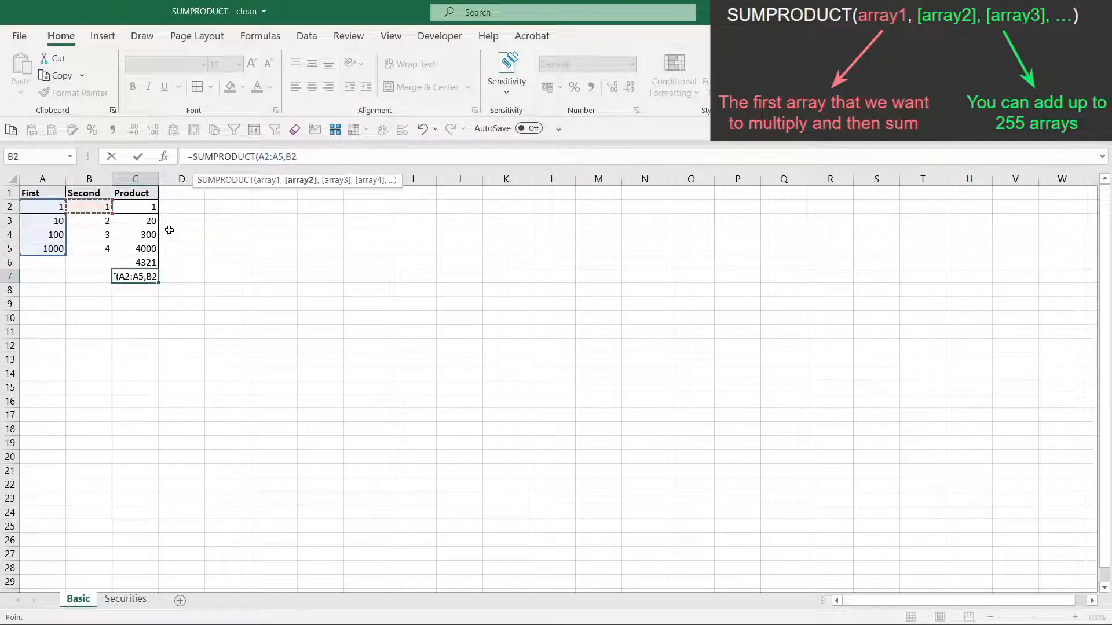
key("ctrl+shift+Down")
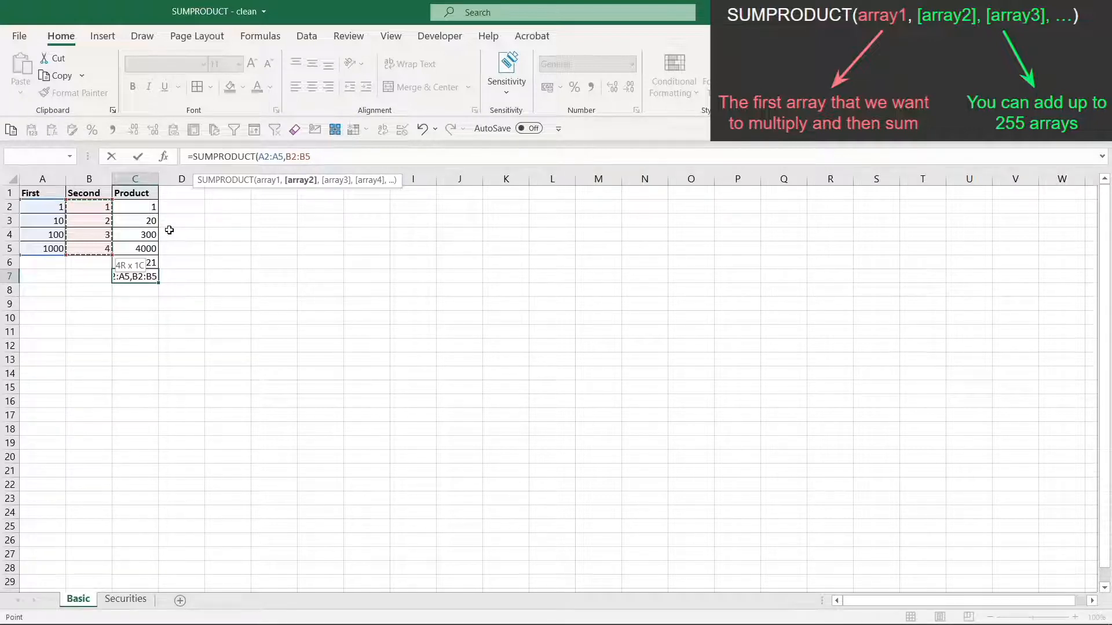
type(")")
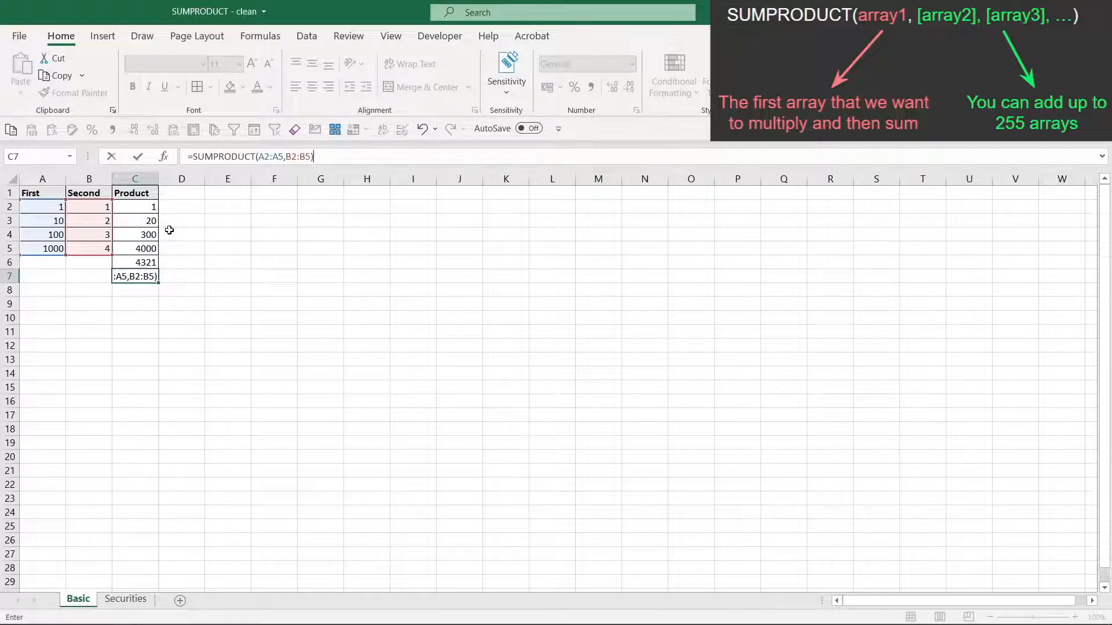
key("Return")
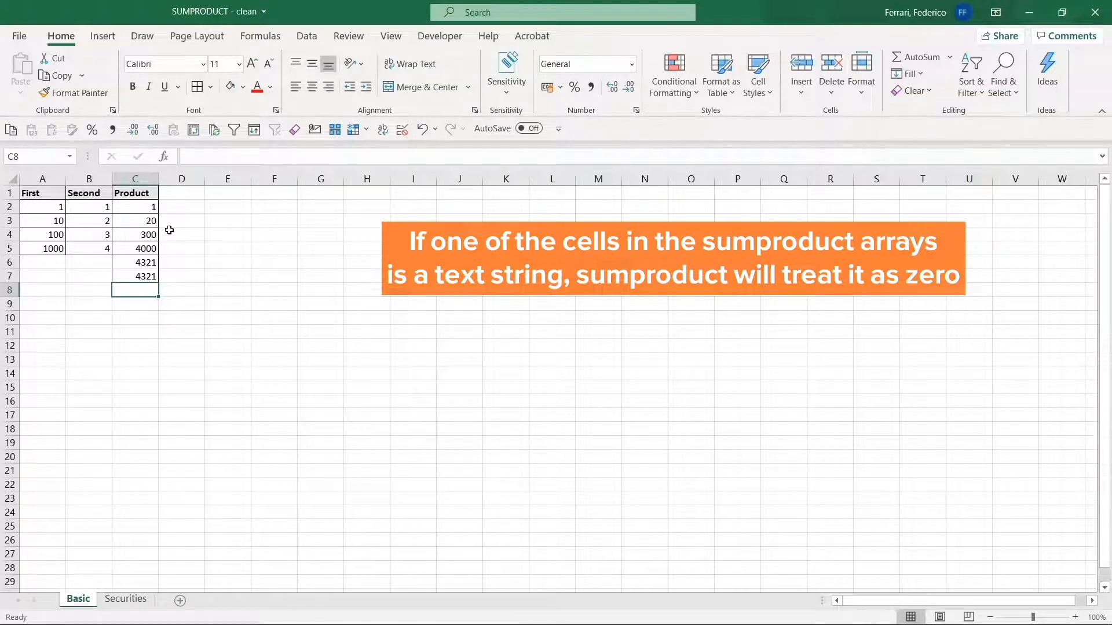
Step: Replace the last value of the Second column, in B5, with the text x
key("Left")
key("Up")
key("Up")
key("Up")
key("Up")
key("Down")
type("x")
key("Return")
Step: Compare how the product, SUM and SUMPRODUCT formulas in C5:C7 respond to the text entry in B5
key("Right")
key("Down")
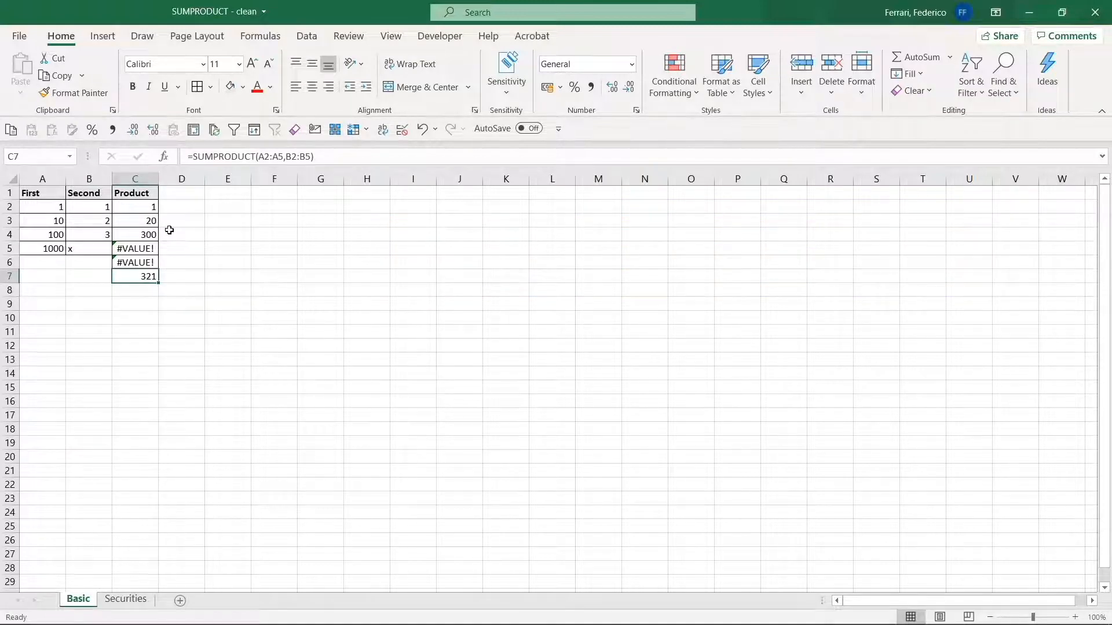
key("Up")
key("Up")
key("Up")
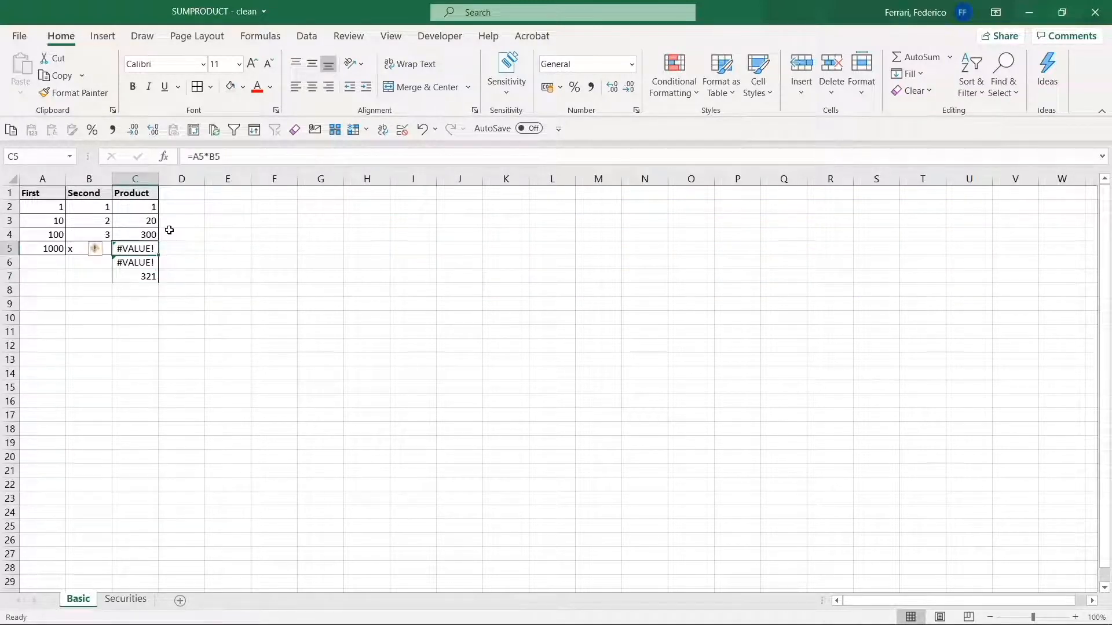
key("Down")
key("Down")
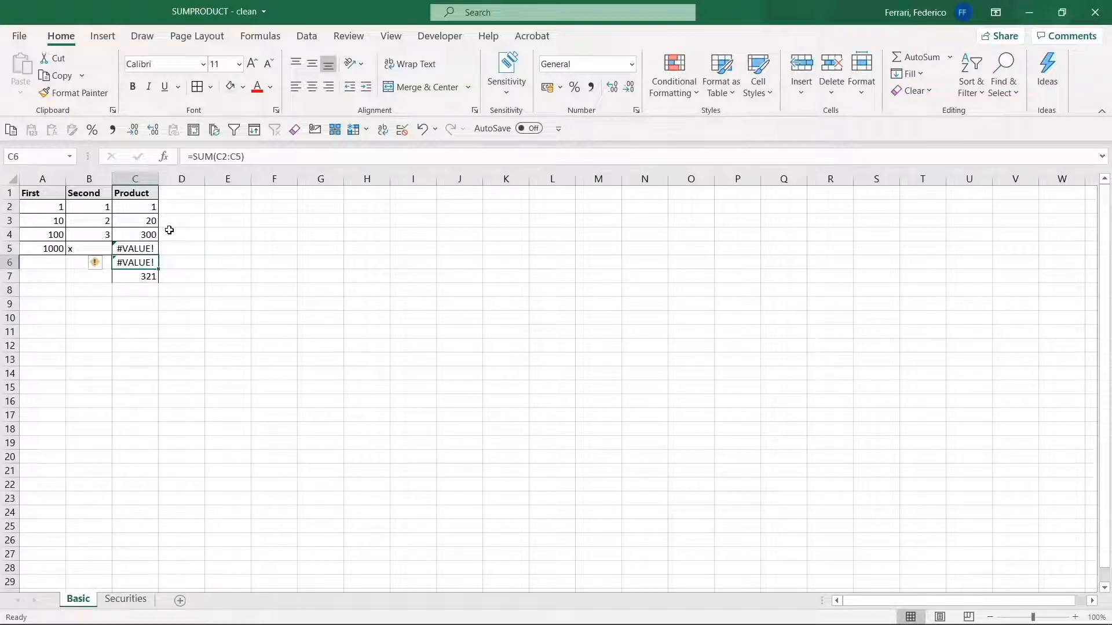
key("Left")
key("Up")
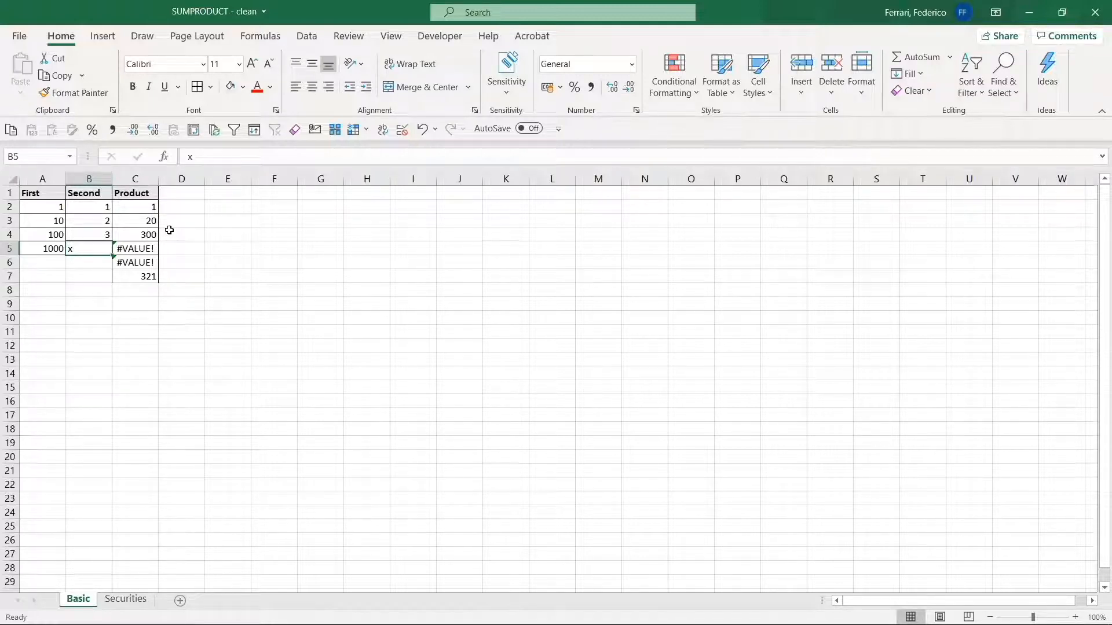
key("Right")
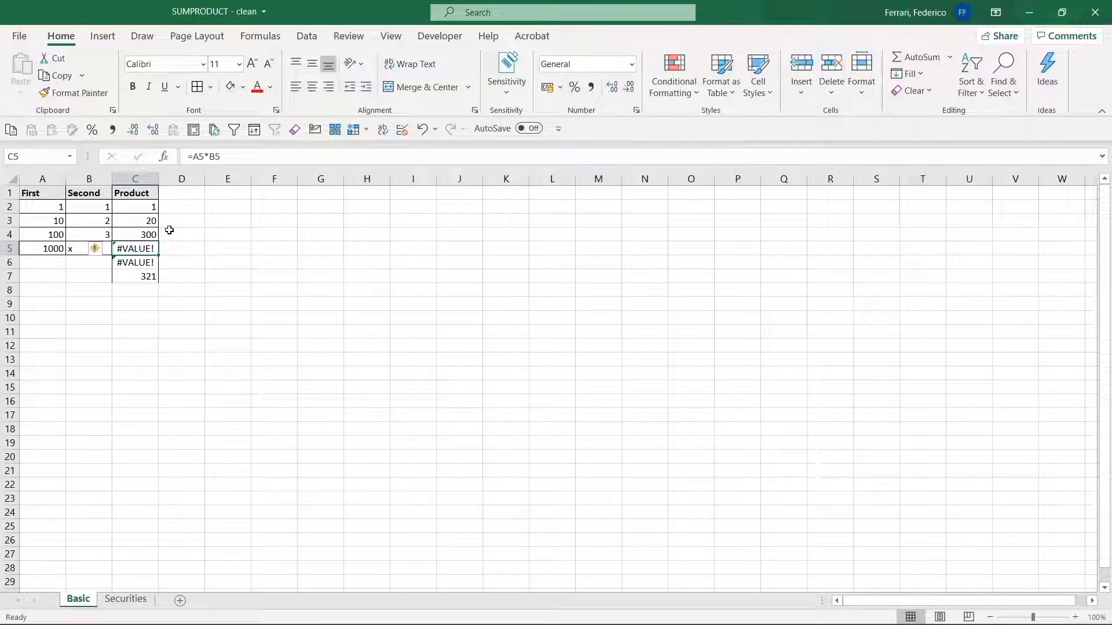
Step: Switch to the Securities sheet and review its Category, Country, Share price ($) and Number of shares columns
left_click(126, 600)
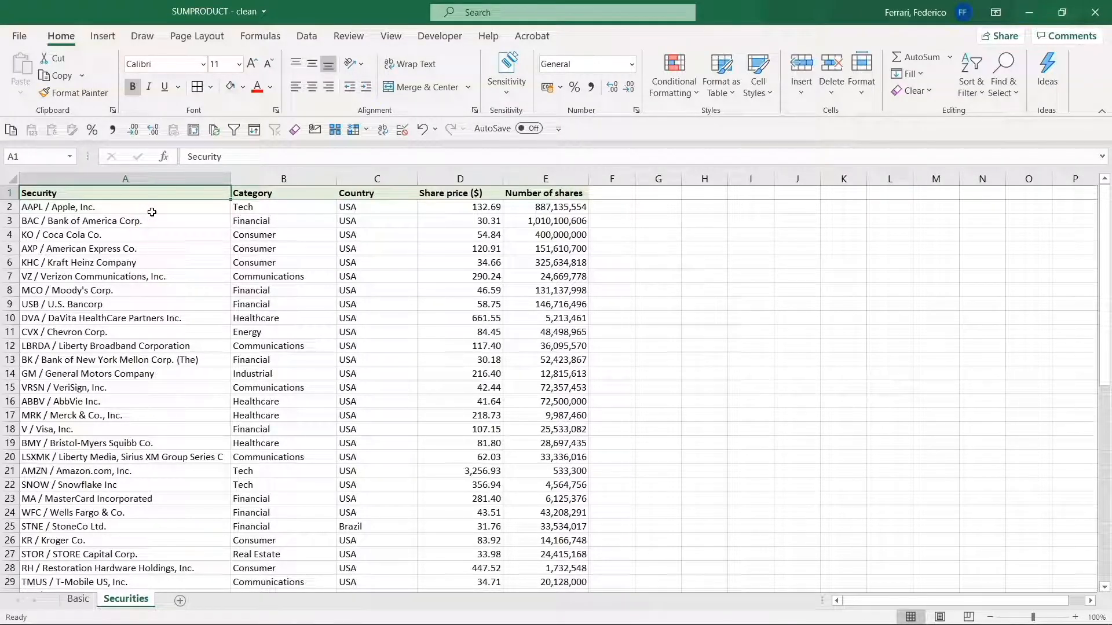
key("Right")
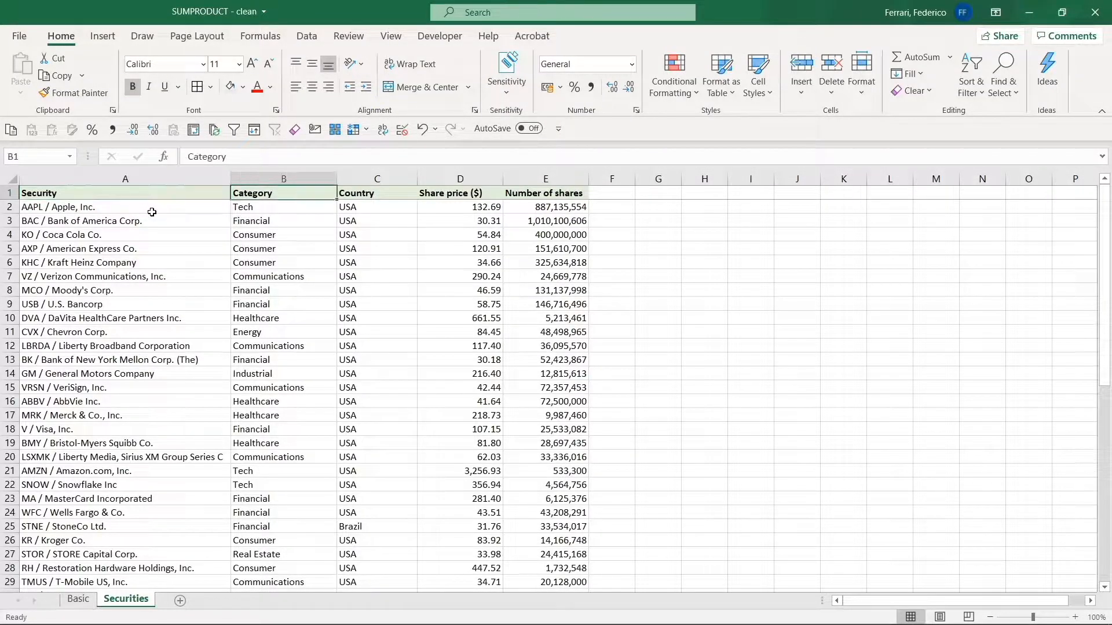
key("Down")
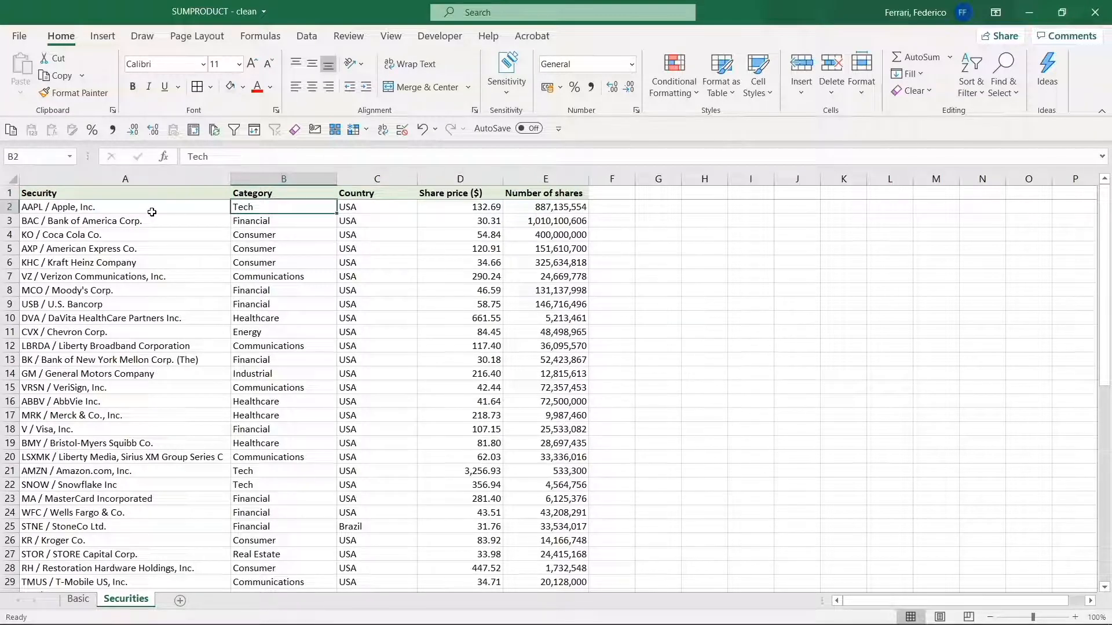
key("Up")
key("Right")
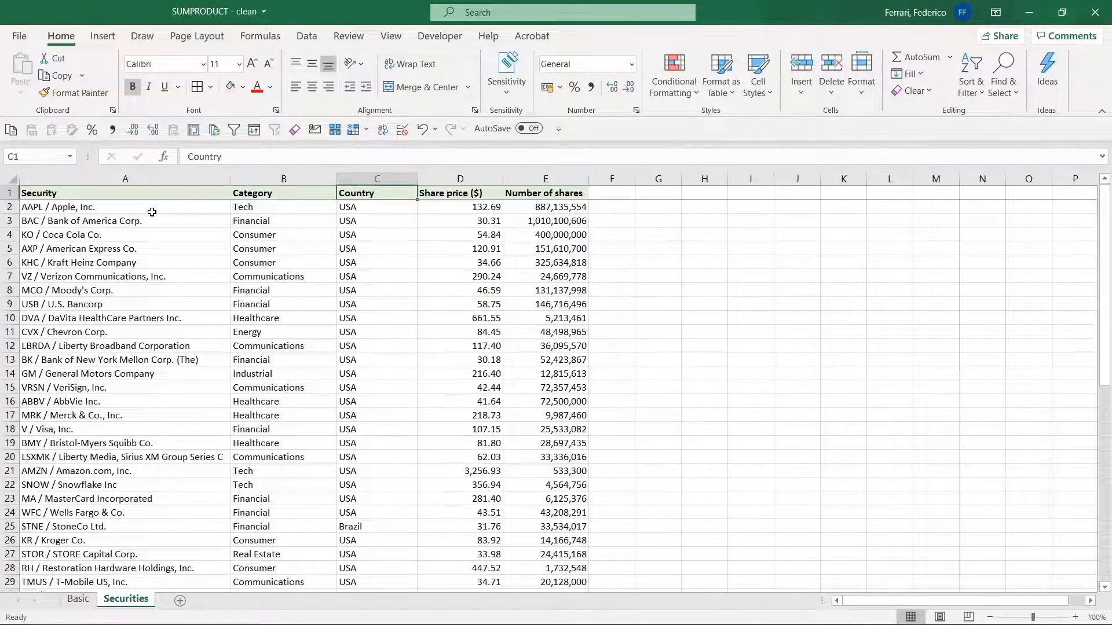
key("Down")
key("Up")
key("Right")
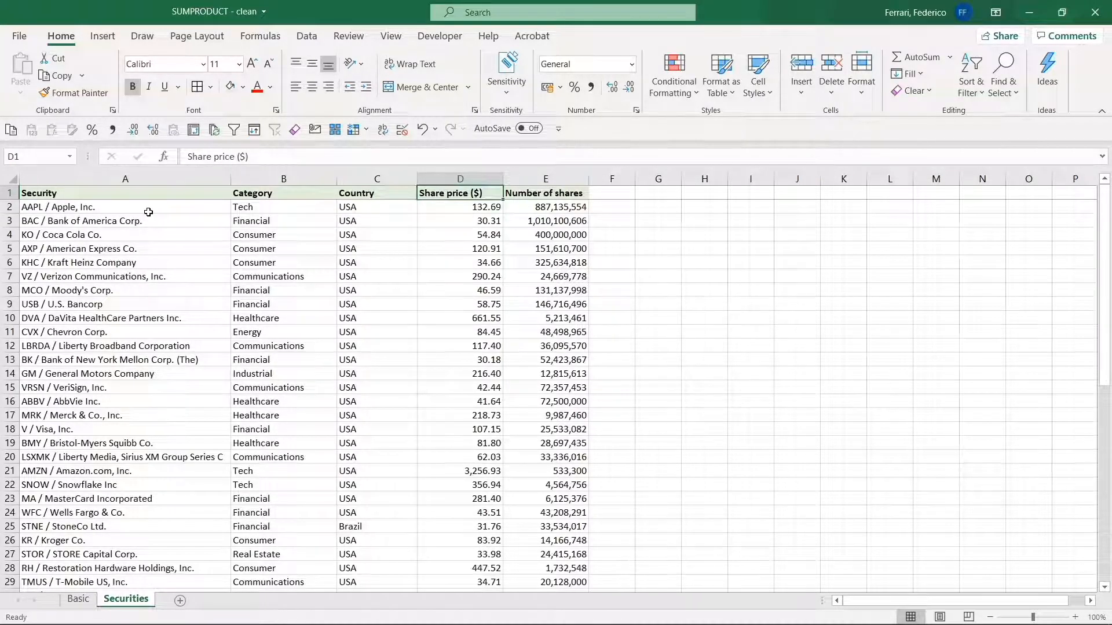
key("Right")
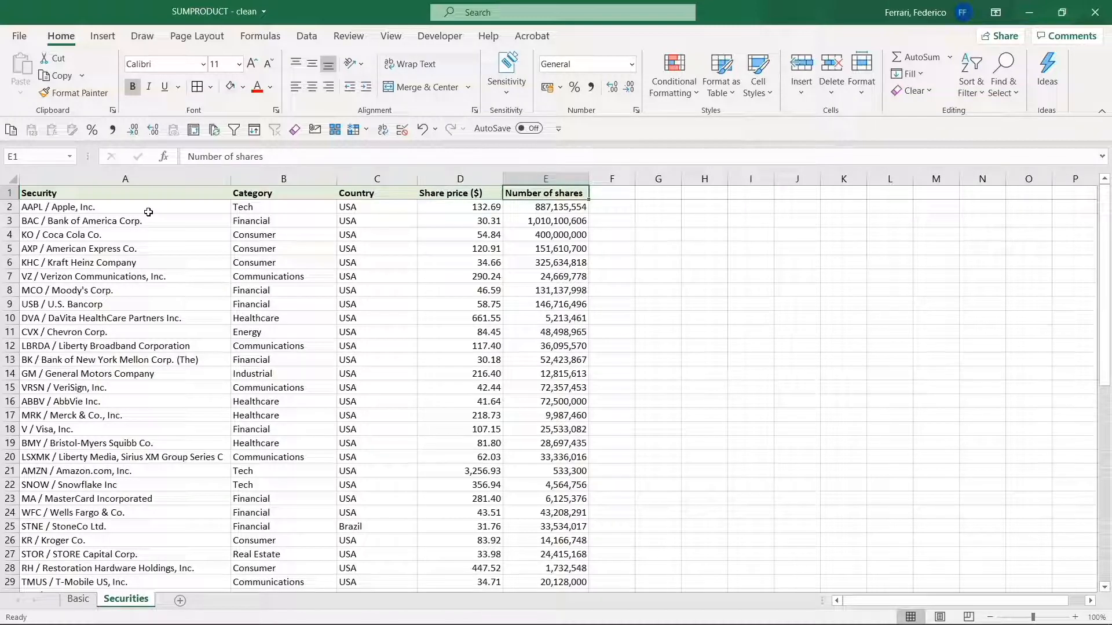
key("Down")
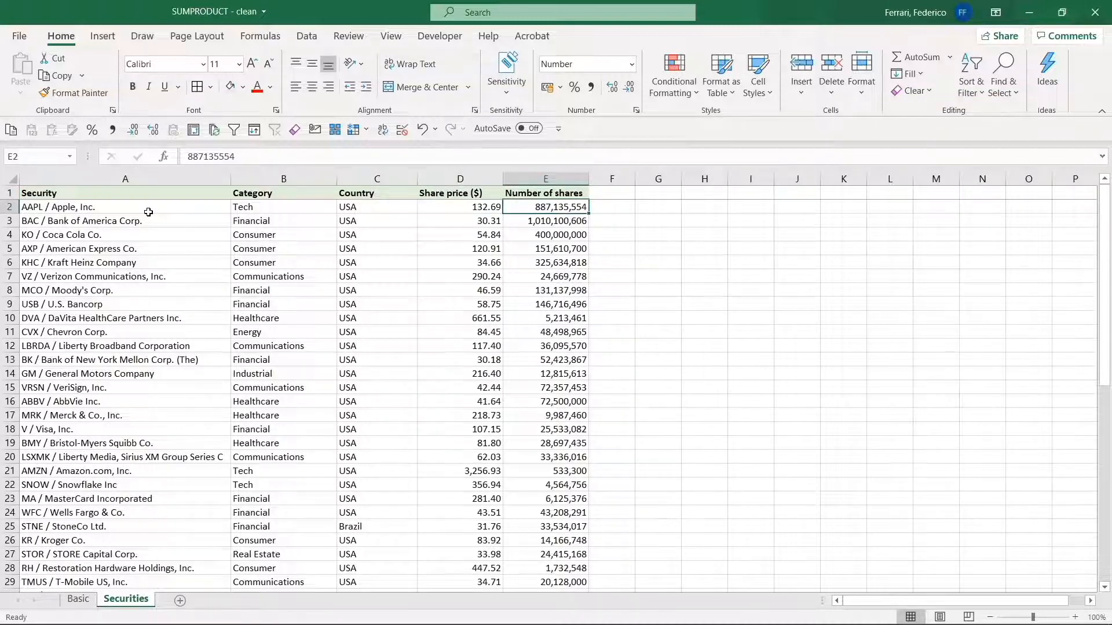
key("Up")
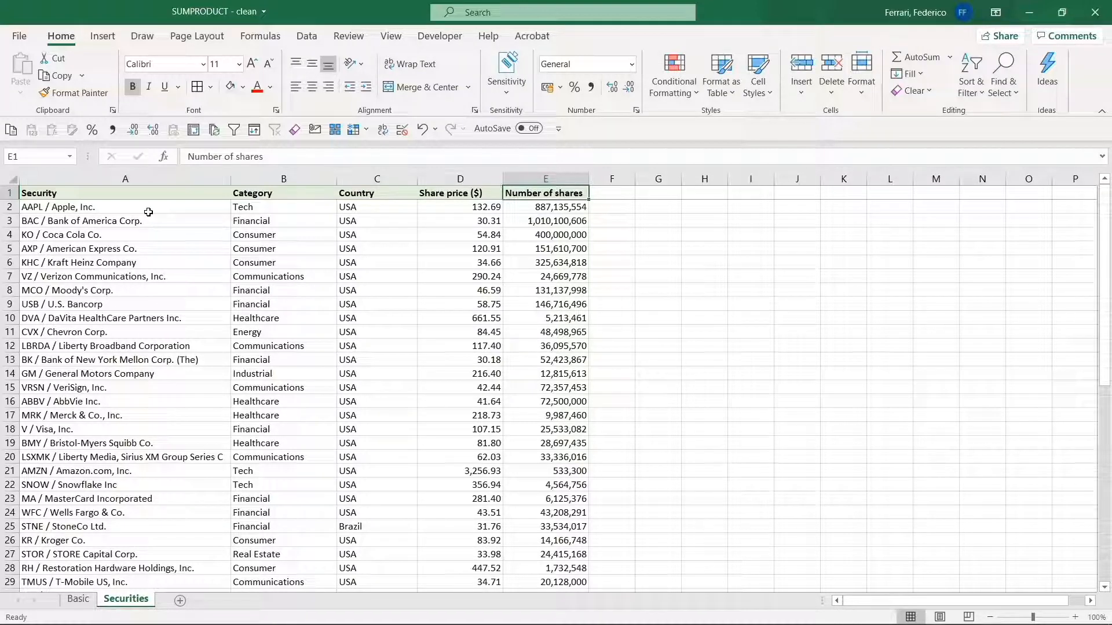
Step: Add the label Total value (k$) in A50, below the list of securities
scroll(236, 324, "down", 3)
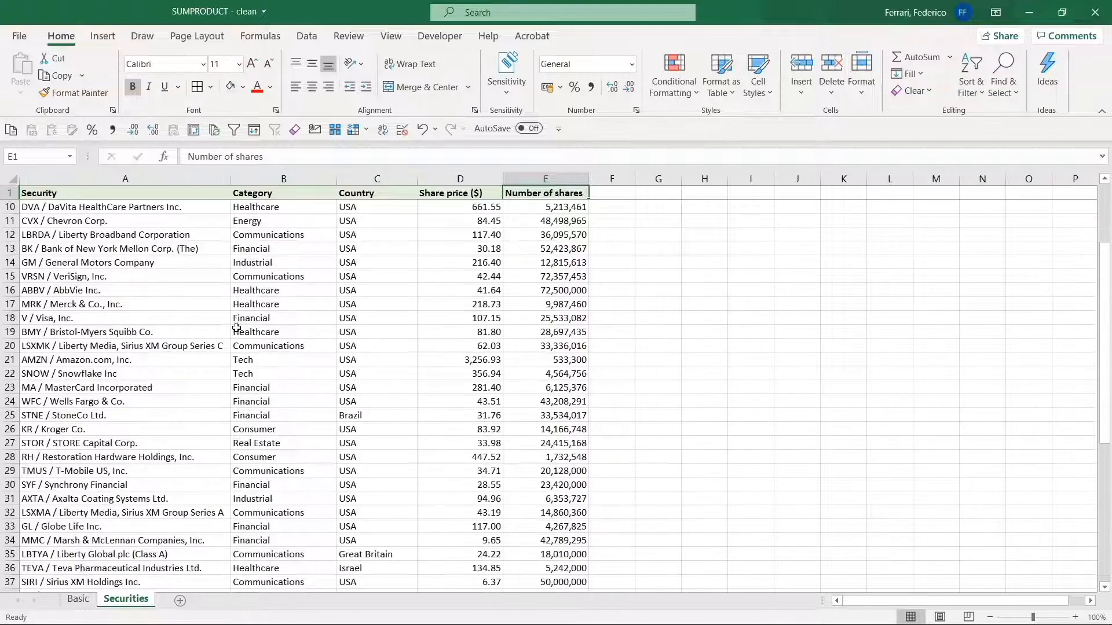
scroll(237, 328, "down", 7)
left_click(149, 482)
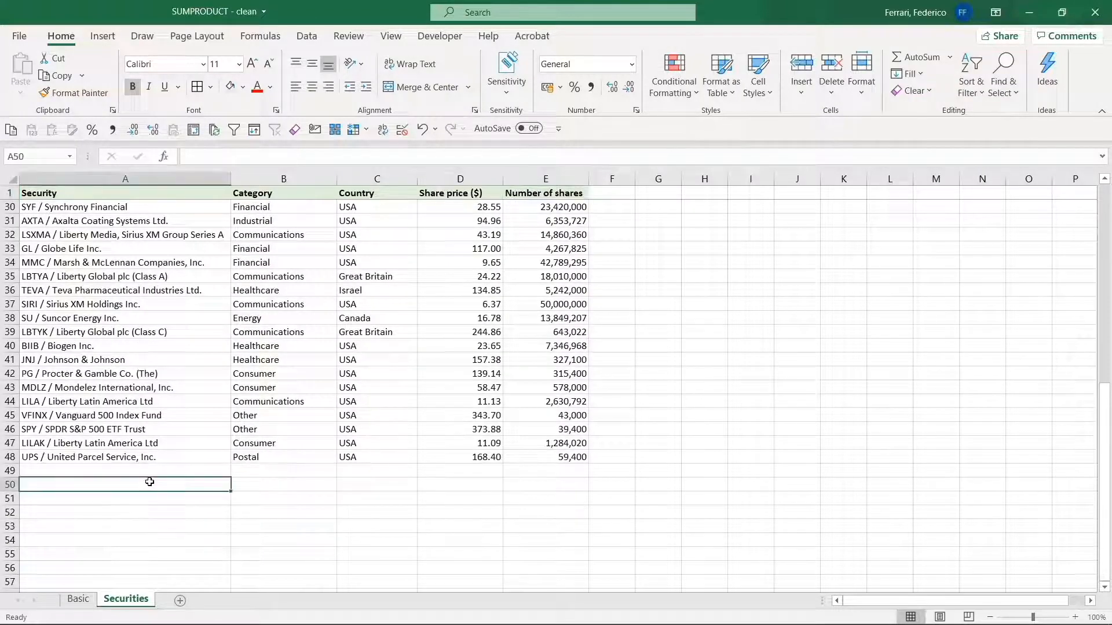
type("Total value")
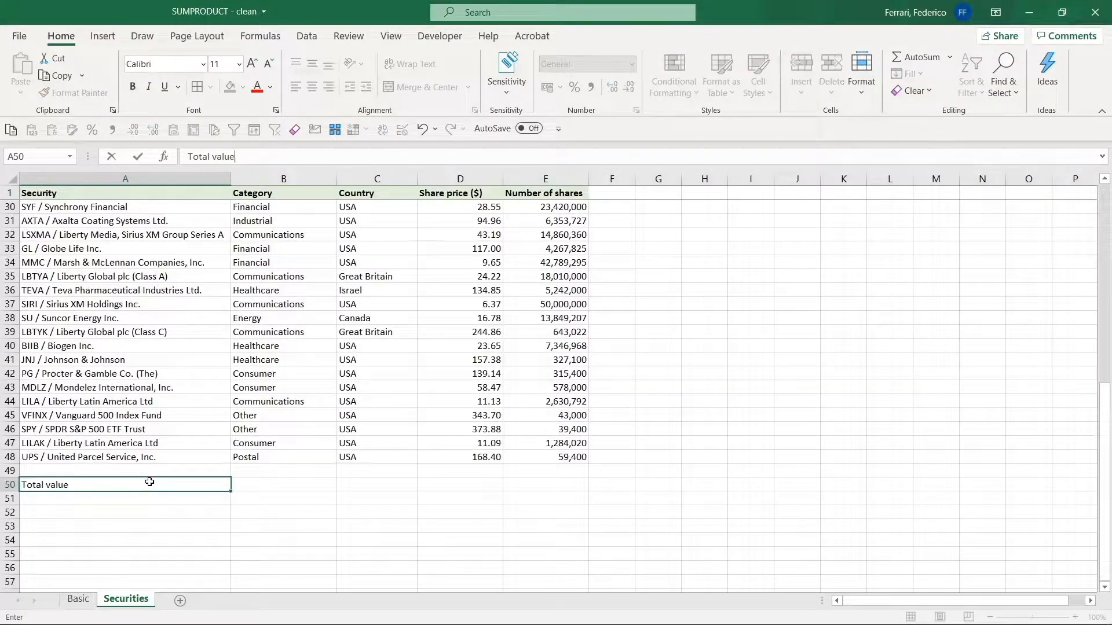
type(" (k$)")
key("Tab")
Step: Start a SUMPRODUCT formula in E50 with the share prices D2:D48 as the first array
key("Tab")
key("Tab")
key("Tab")
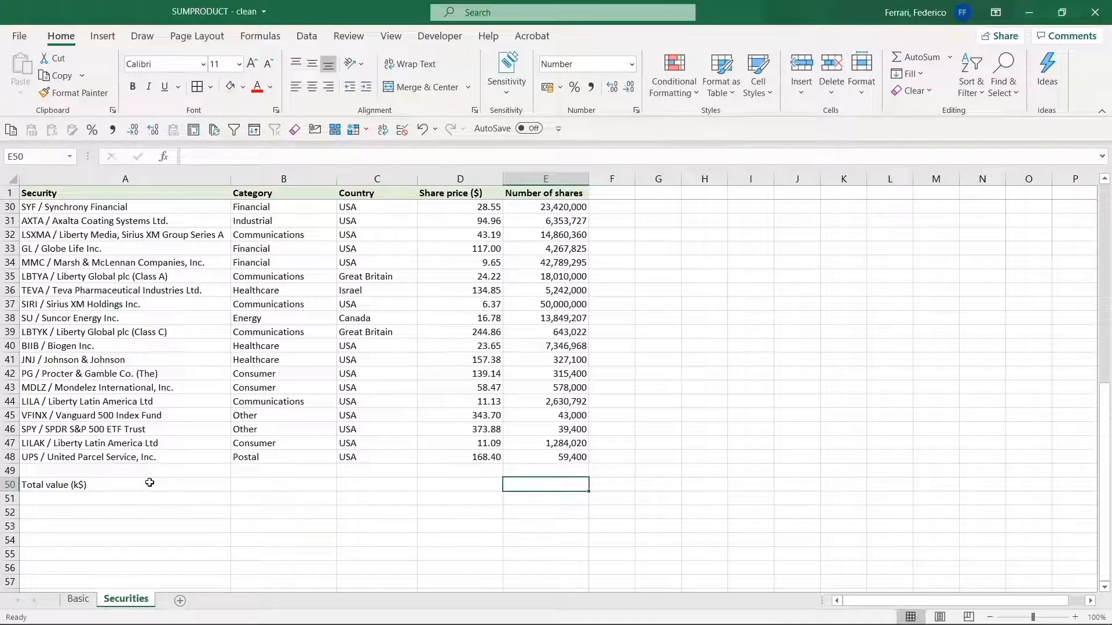
type("=sumpr")
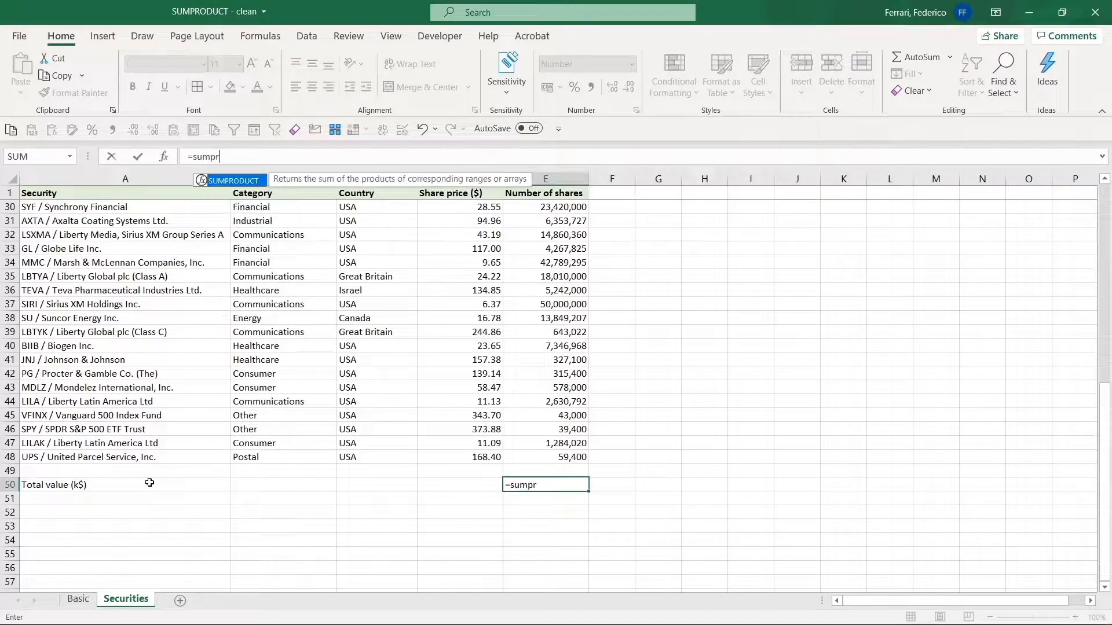
key("Tab")
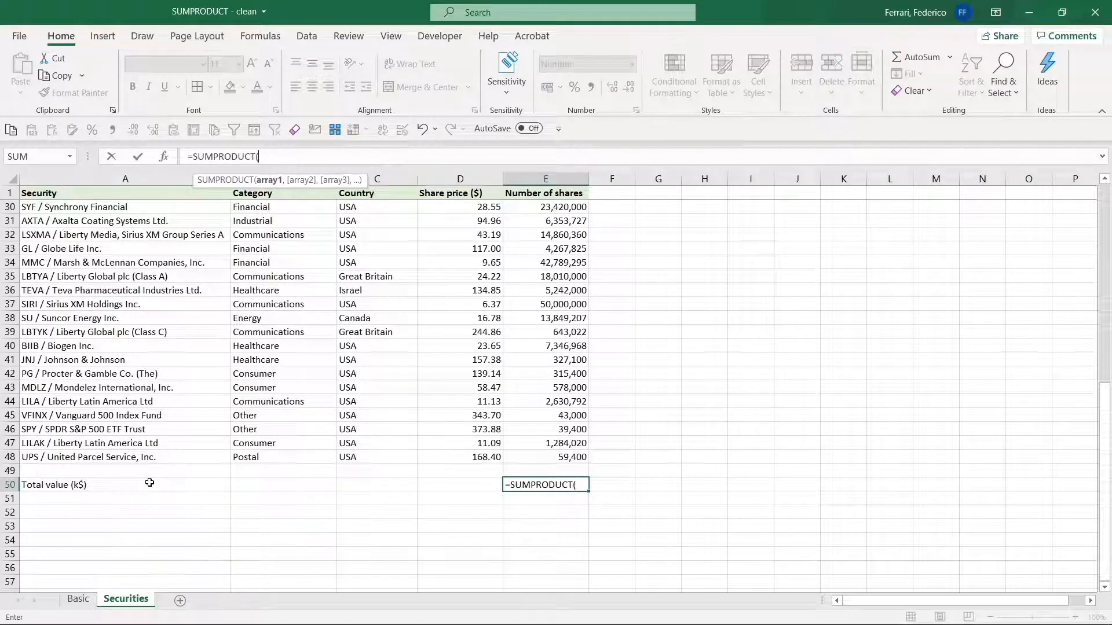
key("Up")
key("Up")
key("Left")
key("ctrl+shift+Up")
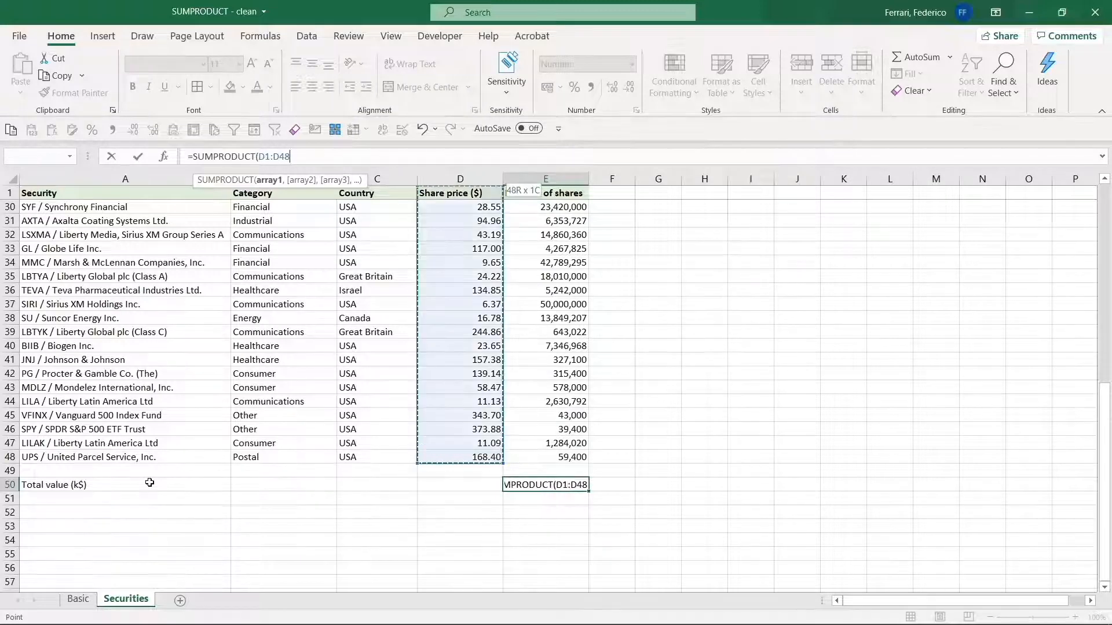
Step: Add the numbers of shares E2:E48 as the second array of the SUMPRODUCT formula
type(",")
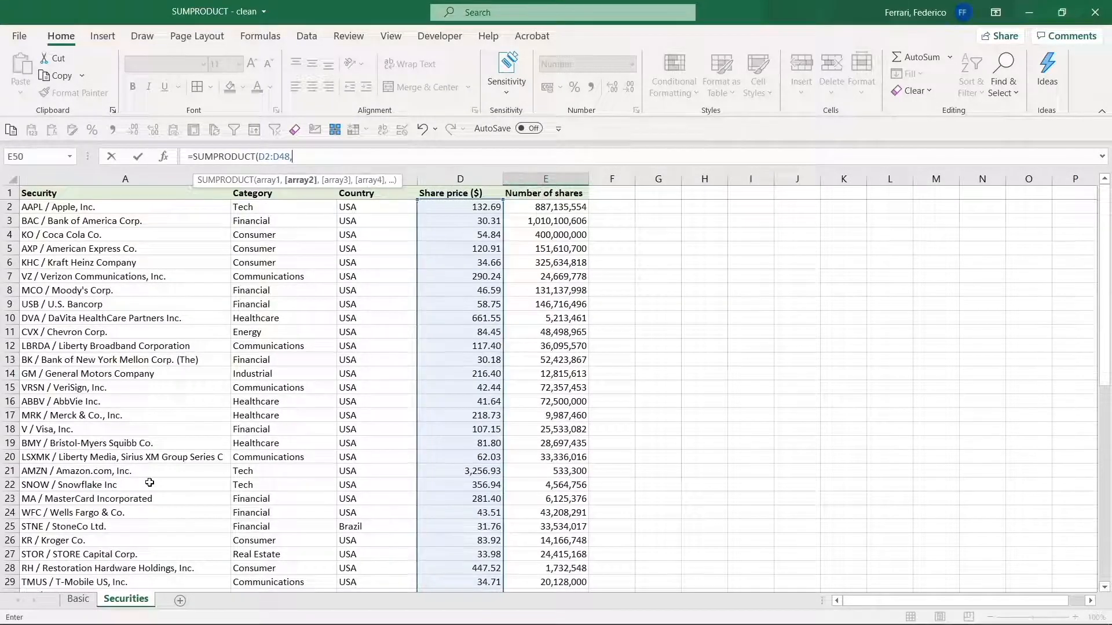
key("Up")
key("Up")
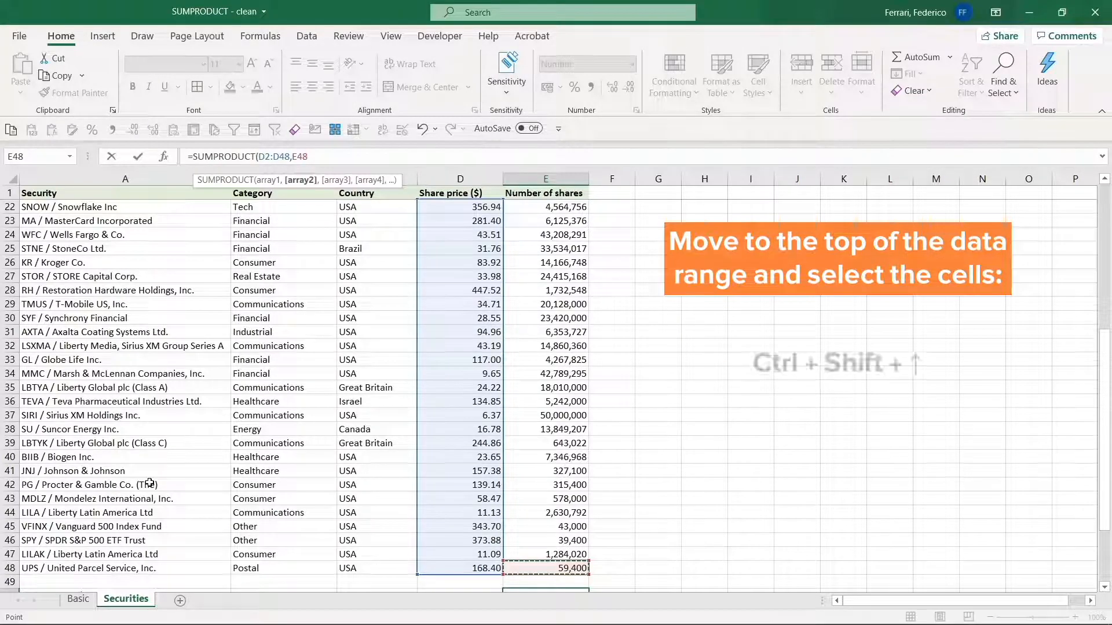
key("ctrl+shift+Up")
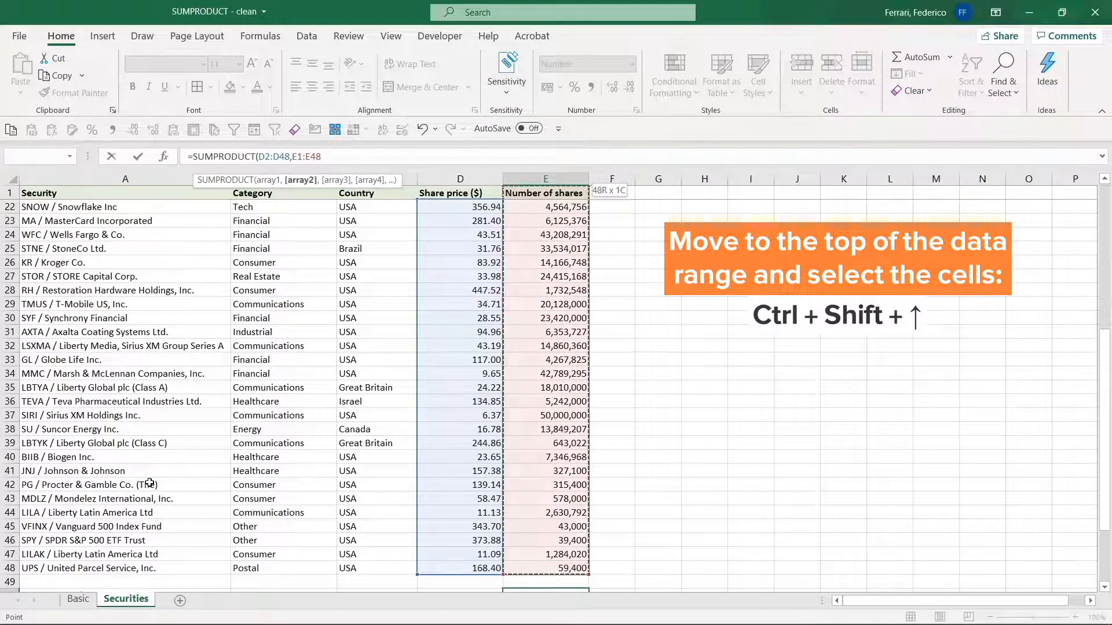
key("shift+Down")
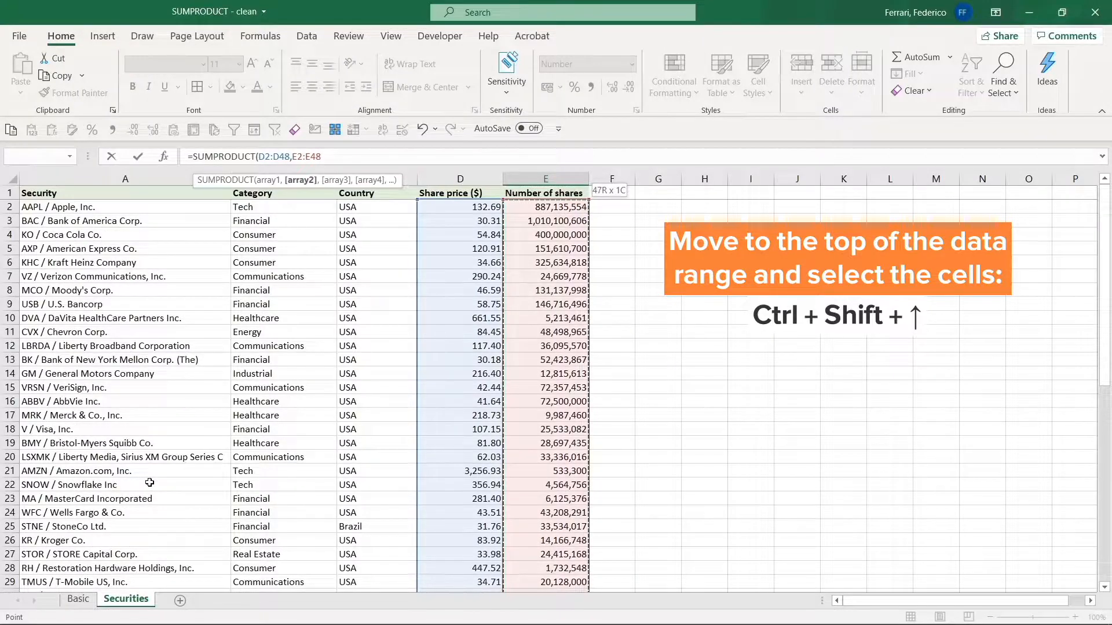
Step: Close the SUMPRODUCT function, divide it by 1000 and complete the formula in E50
type(")")
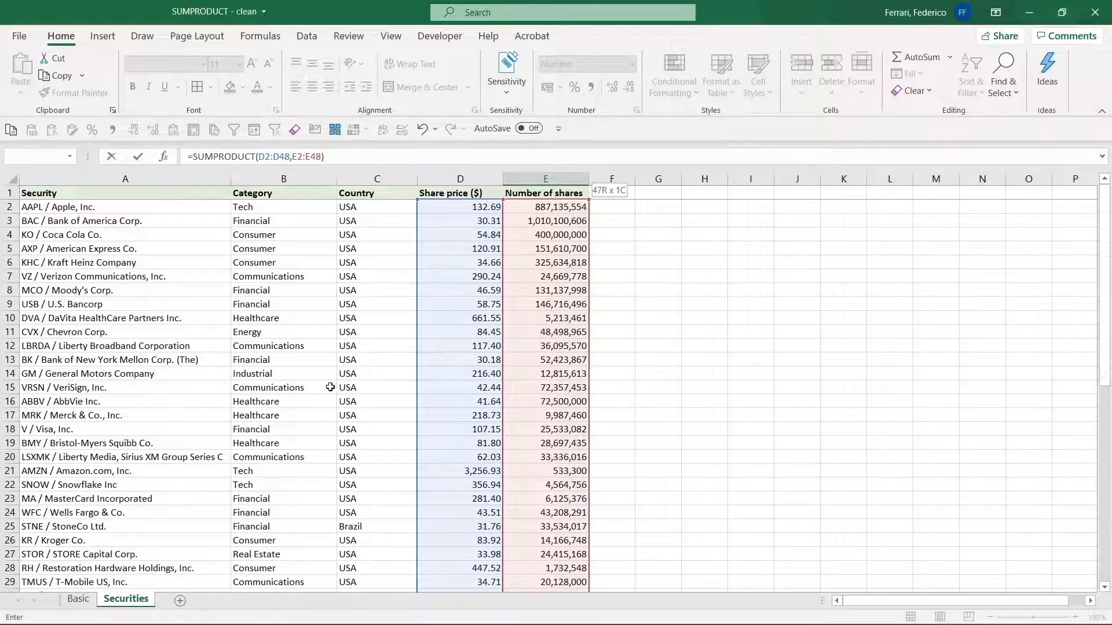
type("/1000")
key("Return")
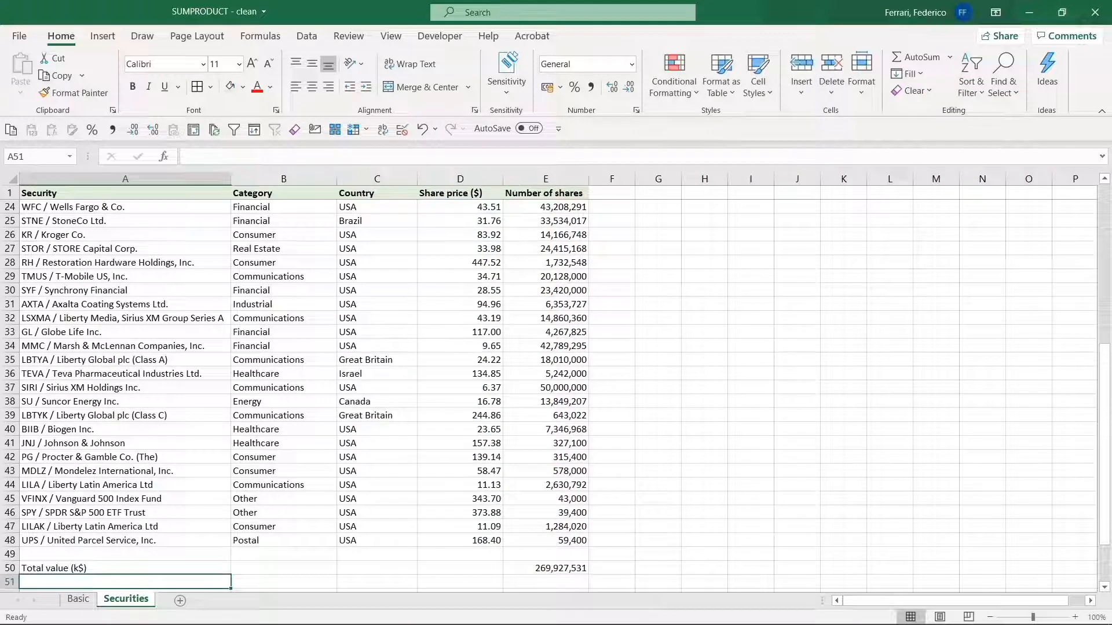
Step: Select the total value cell E50 to check its result and formula
key("Right")
key("Right")
key("Right")
key("Right")
key("Up")
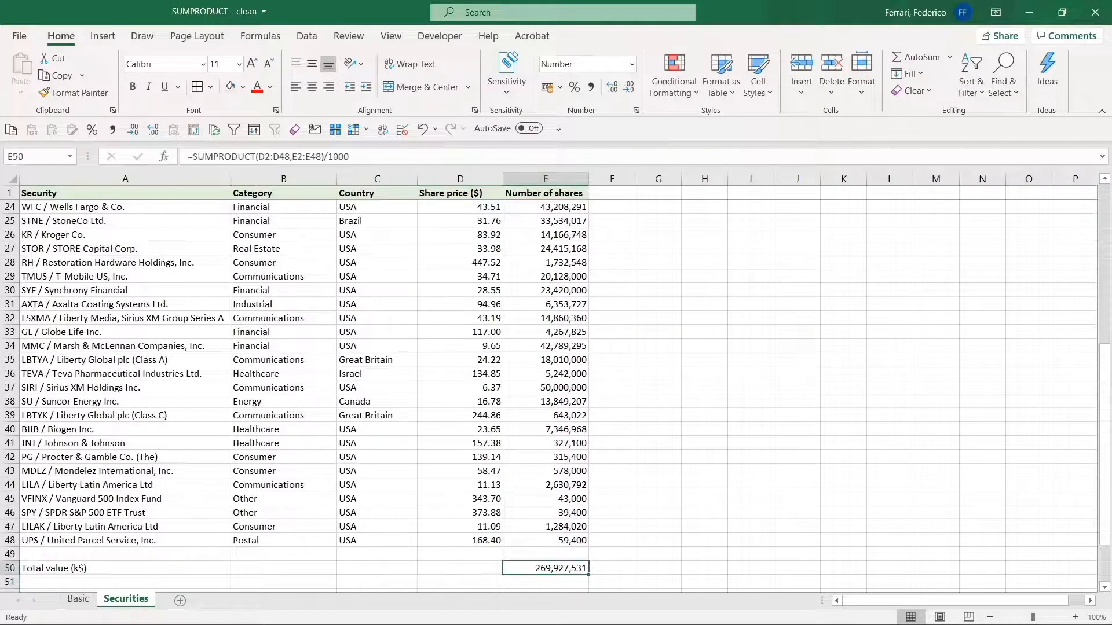